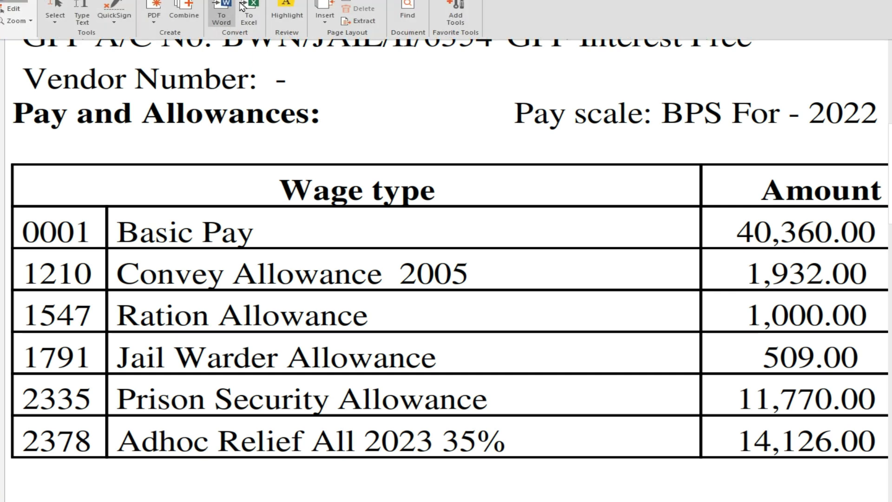
Select the GPF A/C No. line on the slip in Nitro Pro.
left_click_drag(25, 38, 741, 36)
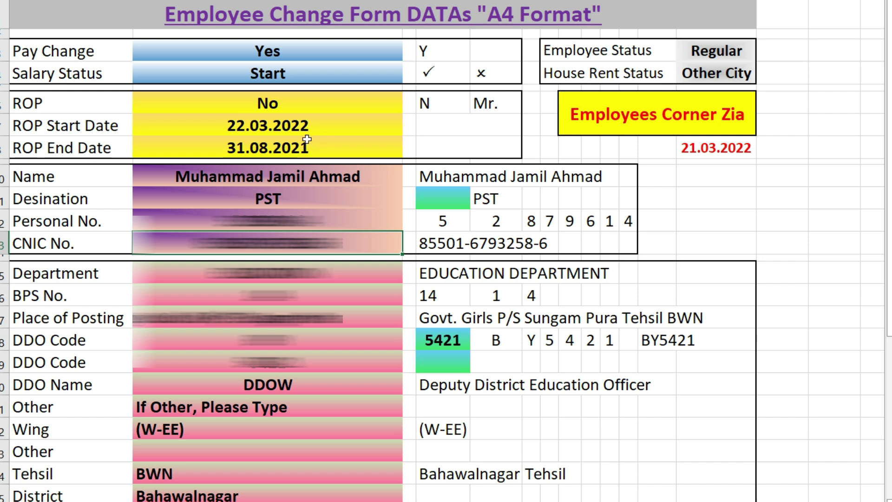
Set the Pay Change field to No from its dropdown.
left_click(302, 59)
left_click(409, 56)
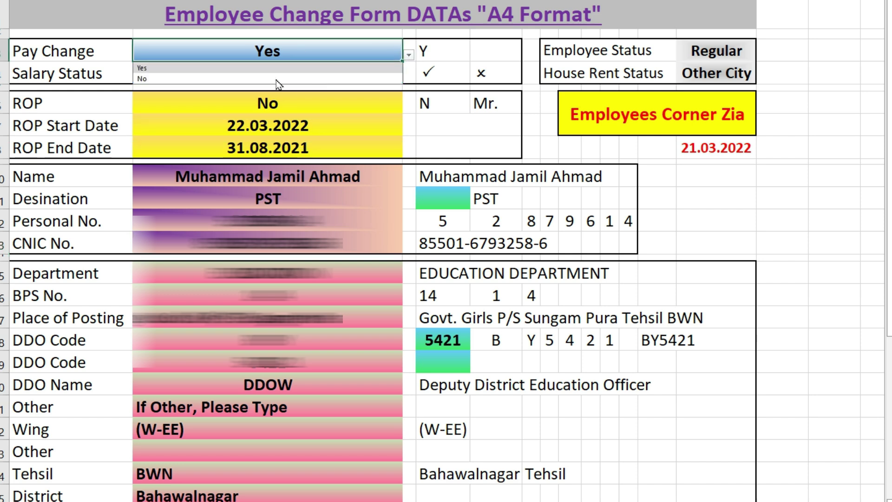
left_click(190, 84)
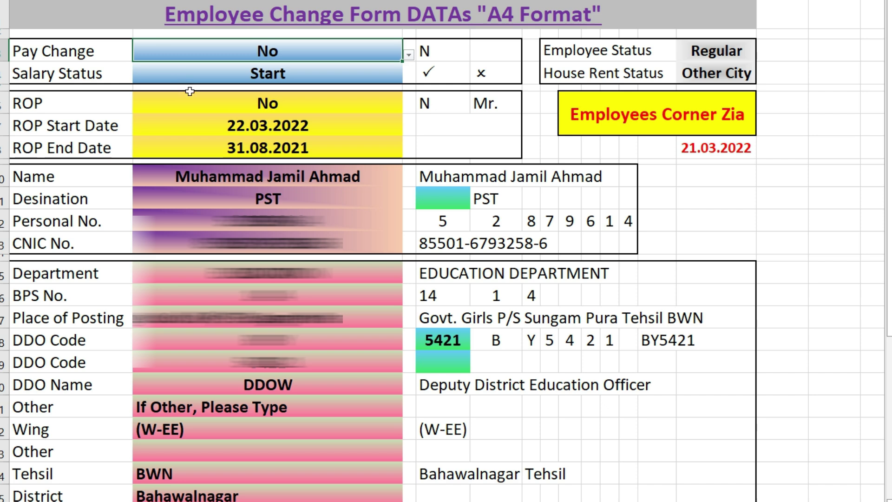
Check the Name, Designation, Personal No., CNIC, Department, Posting and DDO fields, then select Remarks.
left_click(258, 182)
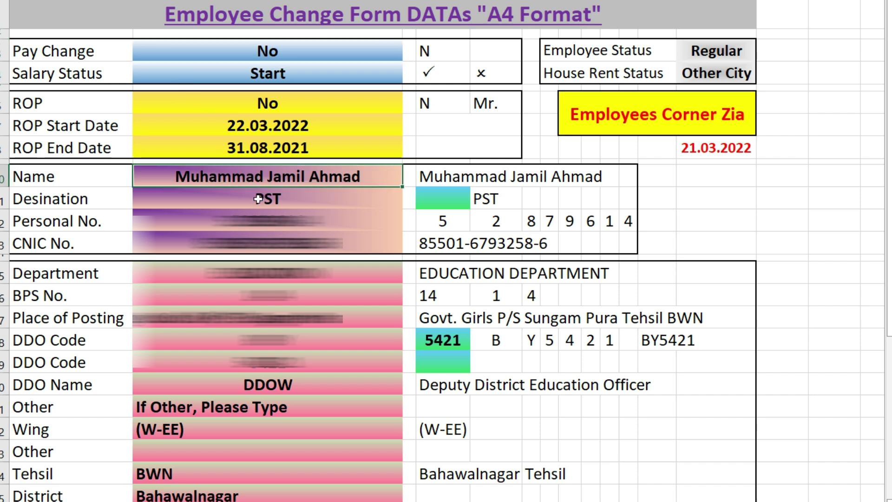
left_click(256, 205)
left_click(251, 221)
left_click(258, 243)
left_click(267, 272)
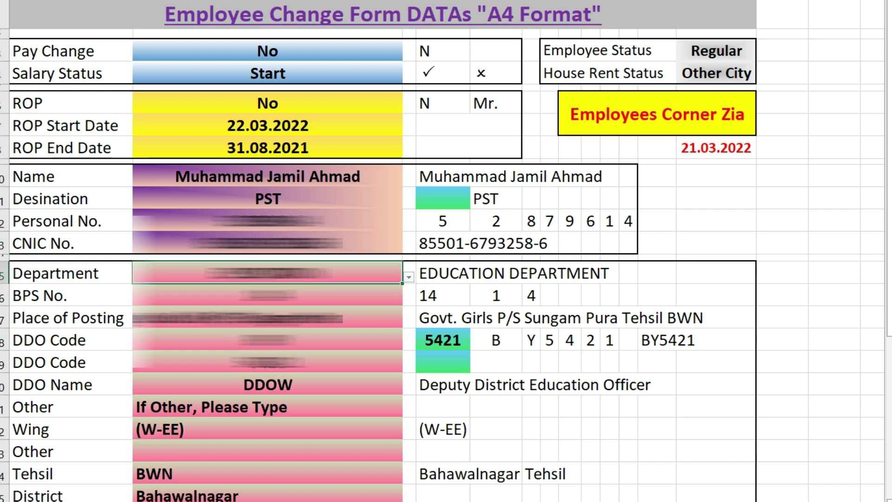
scroll(446, 250, "down", 1)
left_click(267, 250)
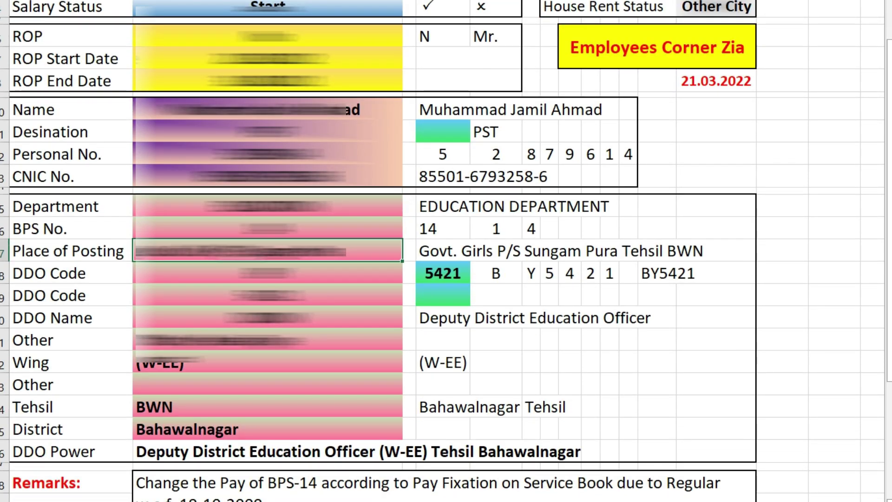
left_click(267, 296)
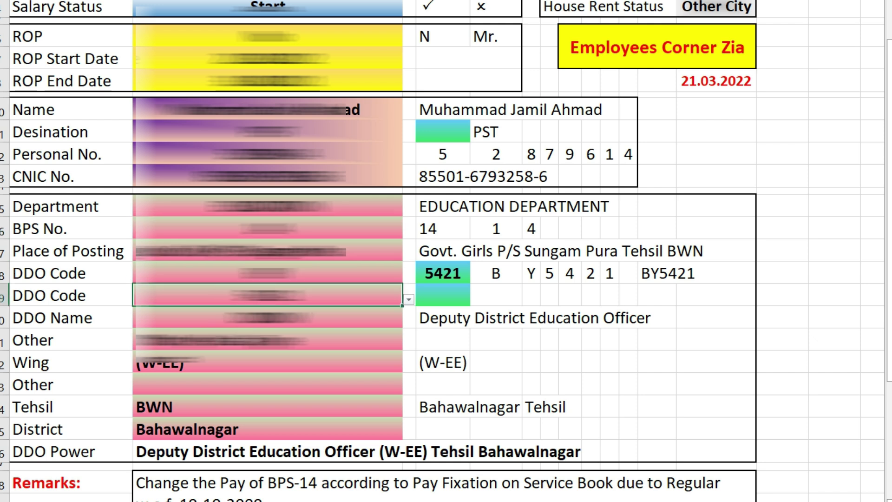
scroll(446, 251, "down", 2)
scroll(446, 251, "down", 1)
left_click(372, 206)
left_click(444, 293)
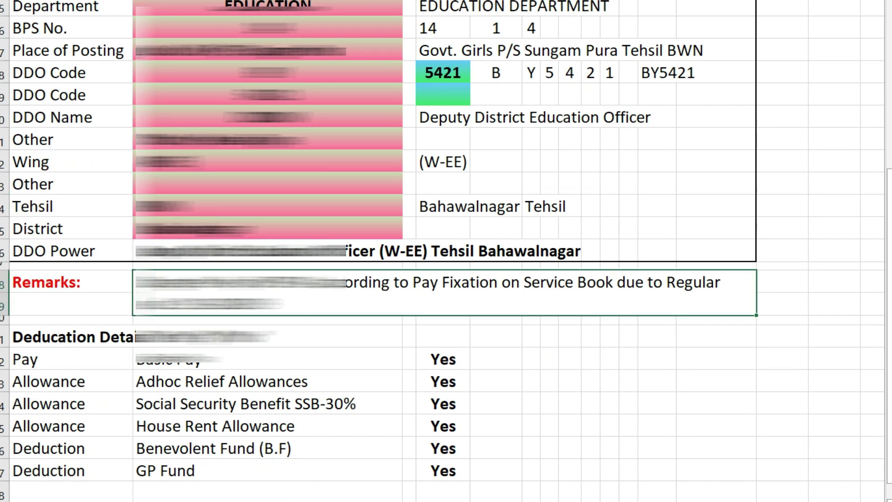
Enter the remark 'Add the GP Fund Account Number on Slip', the account number, and 'Documents attached'.
type("Add the GP Fund")
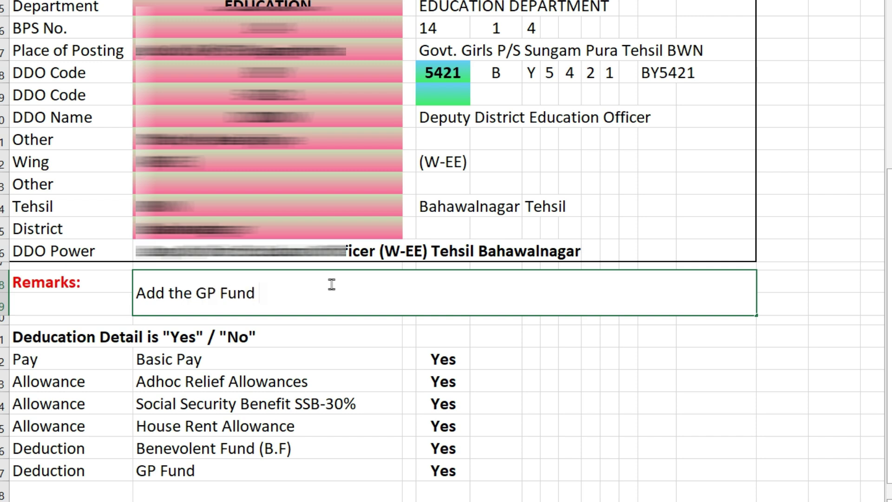
type(" Account Number on Slip")
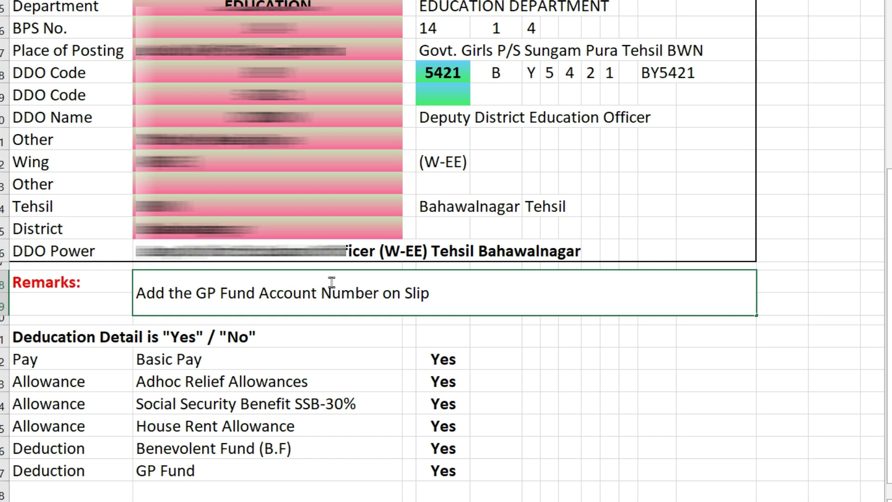
type("BWN/Edu/")
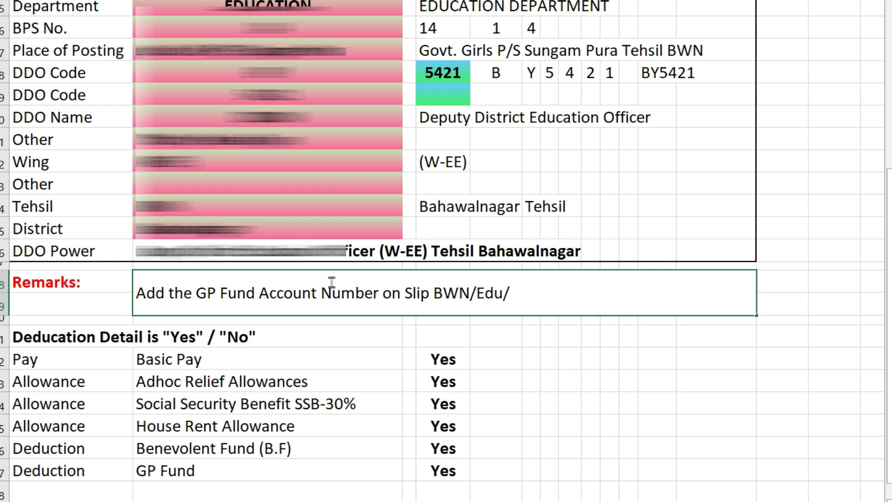
type("12345")
type(",")
type("D")
type("co")
key("BackSpace")
key("BackSpace")
type("ocuments attached.")
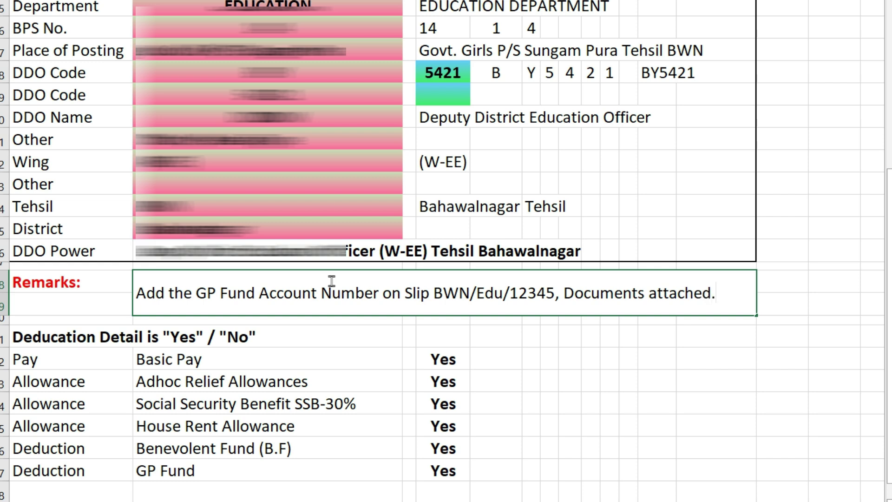